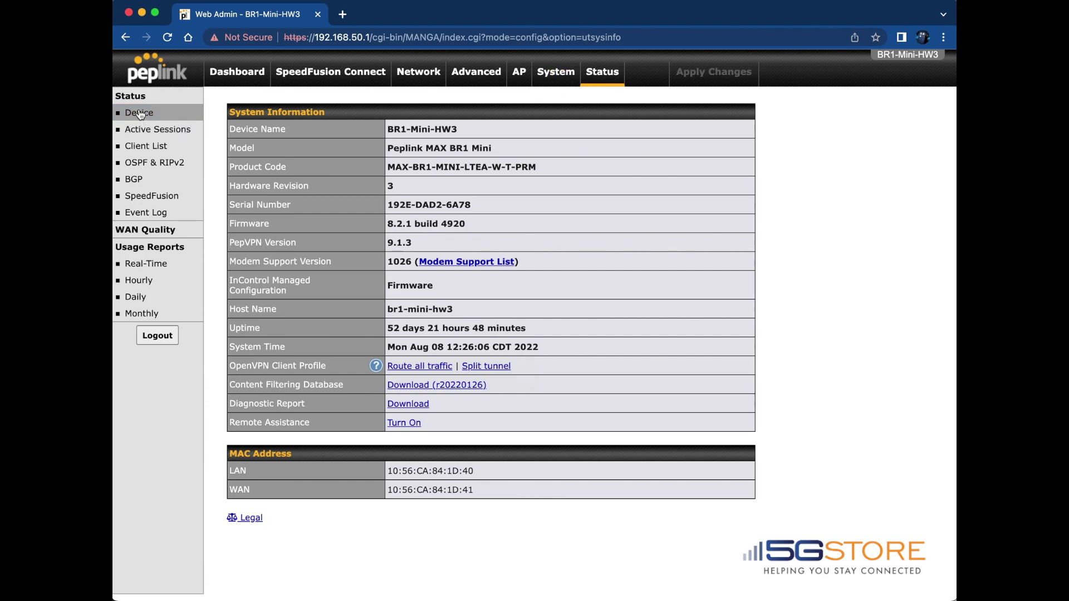
Switch Remote Assistance on for the MAX BR1 Mini and return to the Dashboard.
click(390, 424)
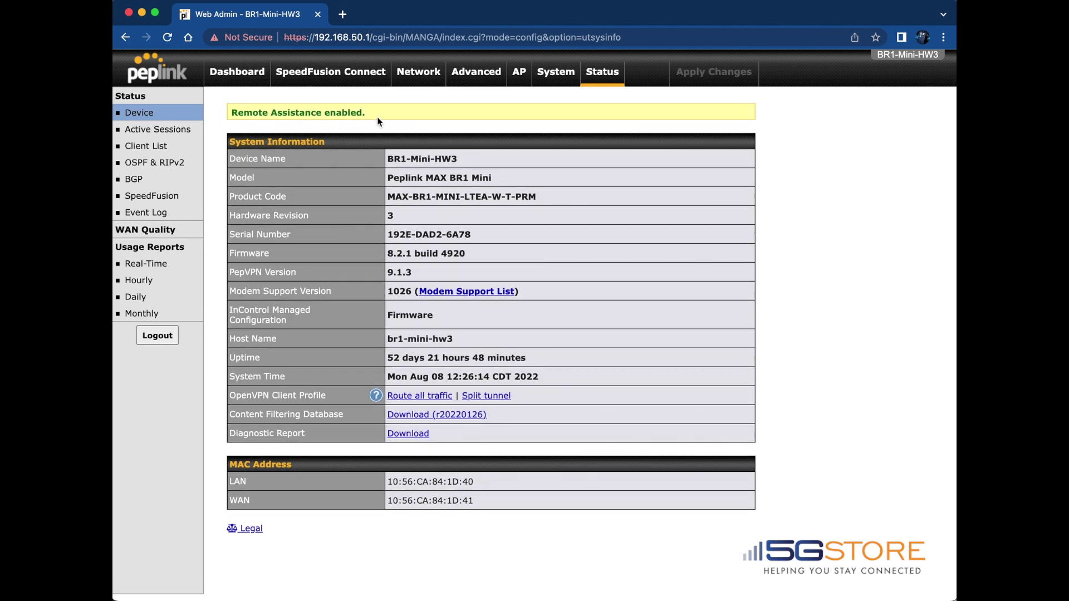
click(242, 74)
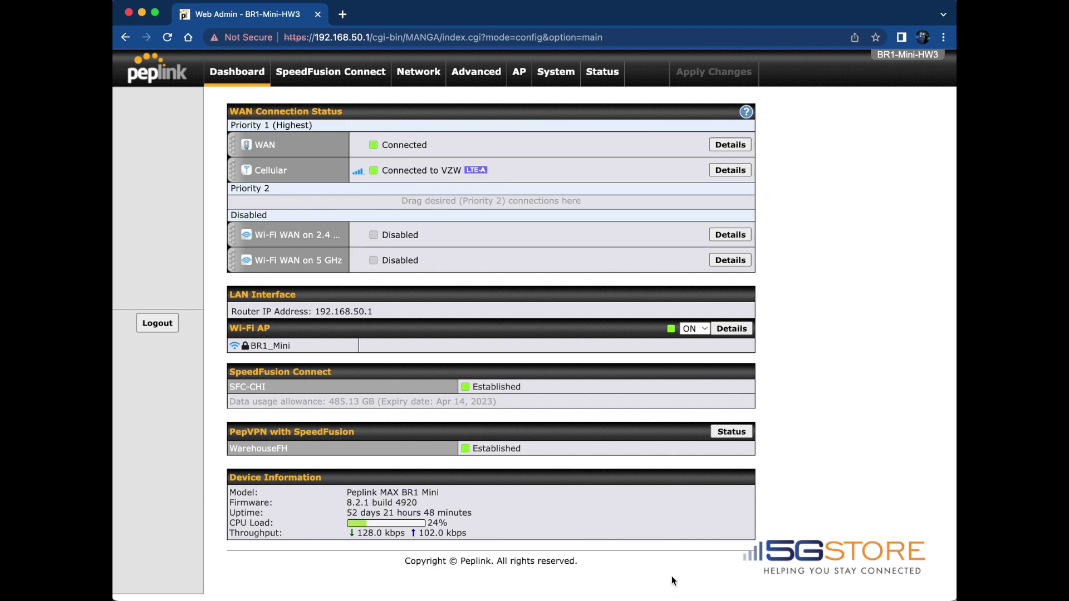
Select 'index' in the page address so it can be replaced with 'support'.
click(449, 37)
double_click(450, 37)
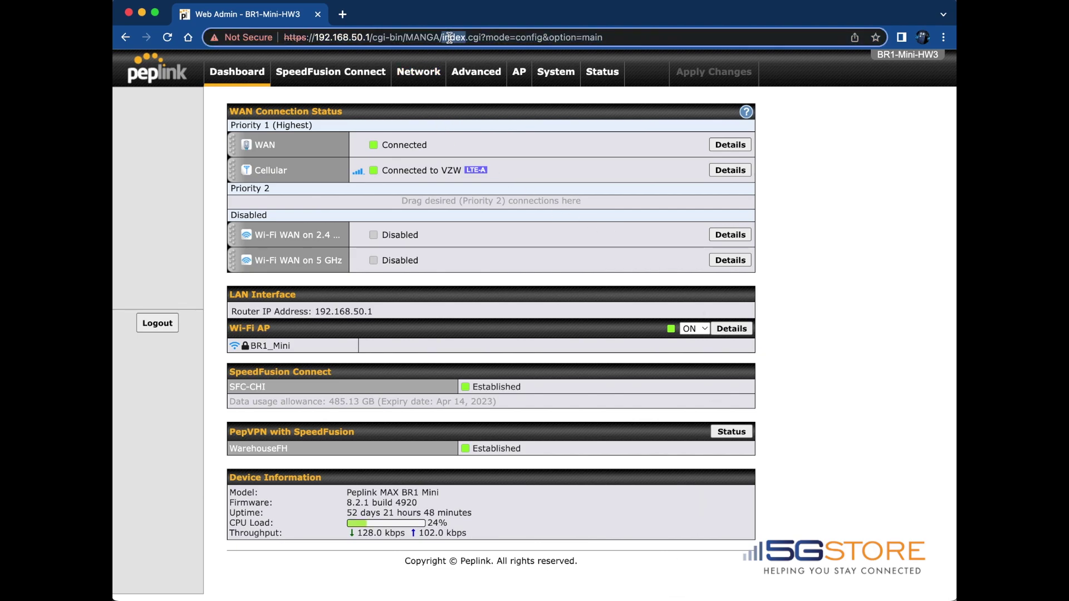
text(sup)
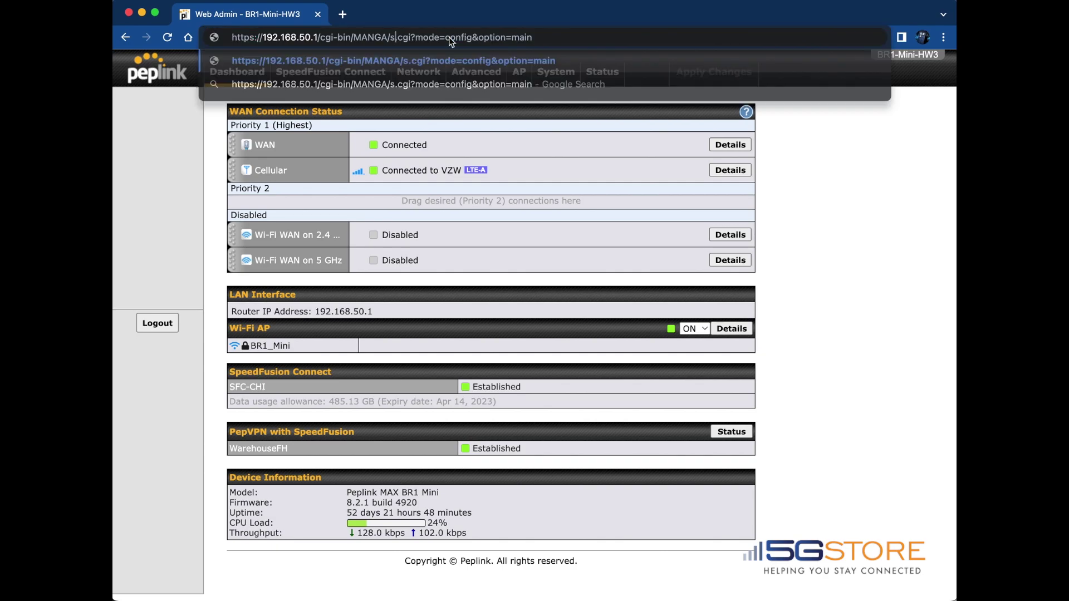
text(port)
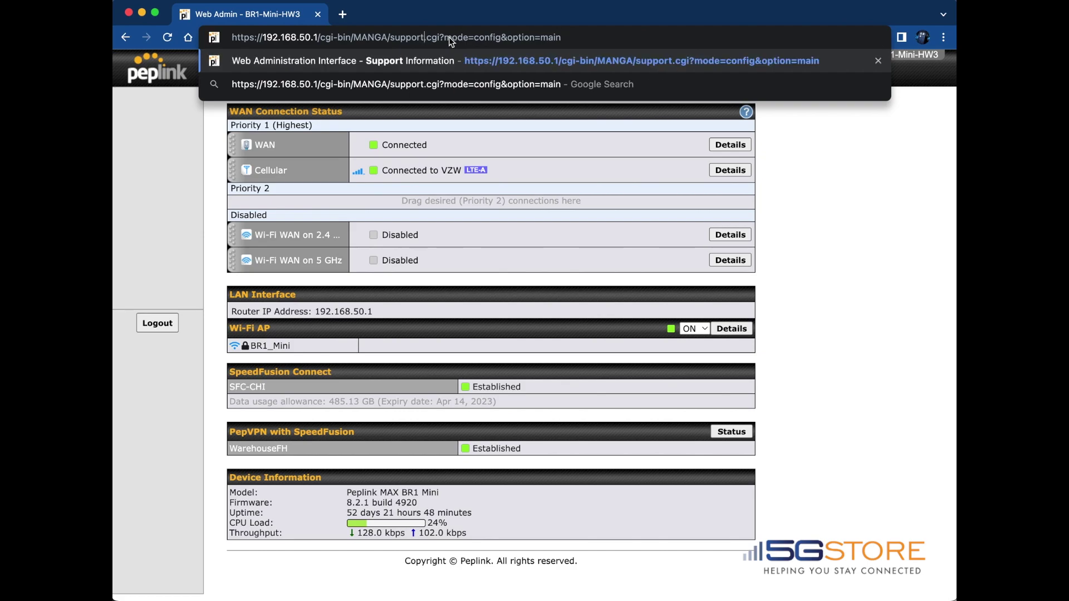
Load the Support Information page and confirm Remote Assistance Status reads On (WAN 1).
key(Return)
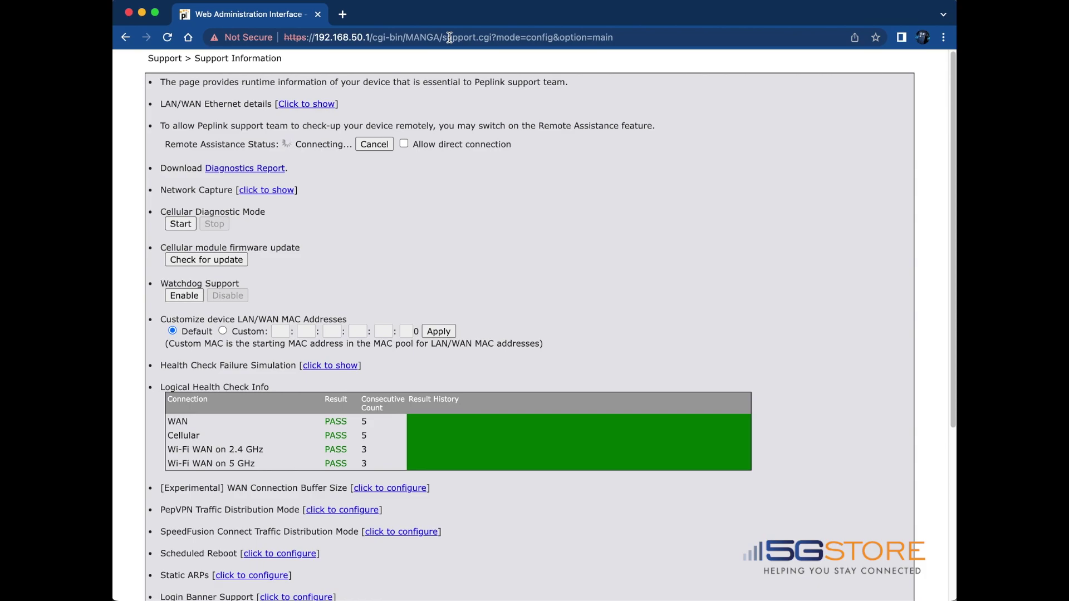
drag(165, 144, 283, 145)
click(346, 167)
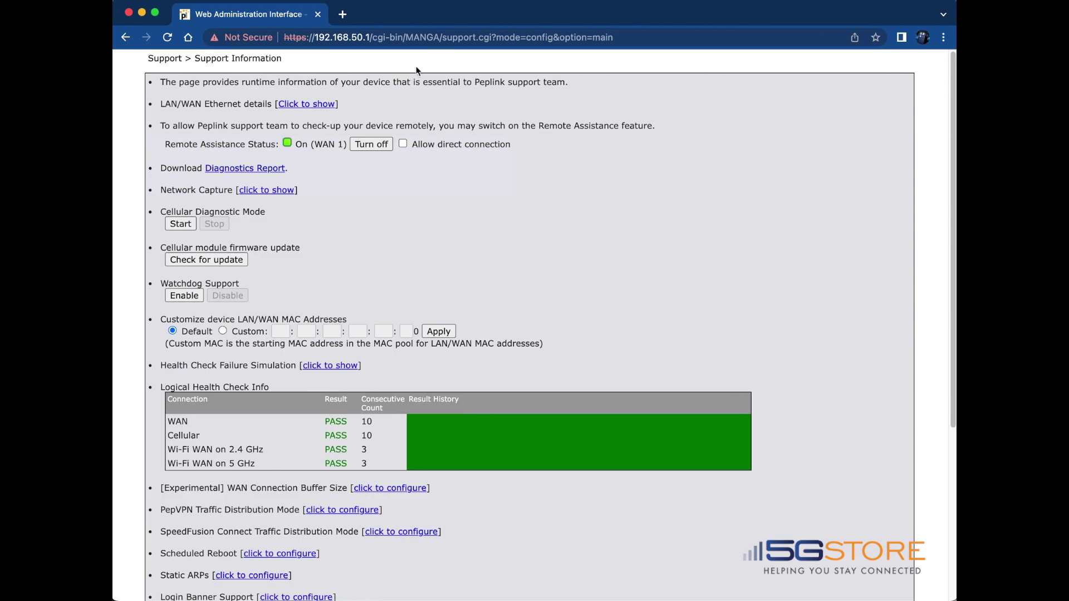
Go back to the index dashboard, turn Remote Assistance off, and open the Device status page.
double_click(450, 37)
text(index)
key(Return)
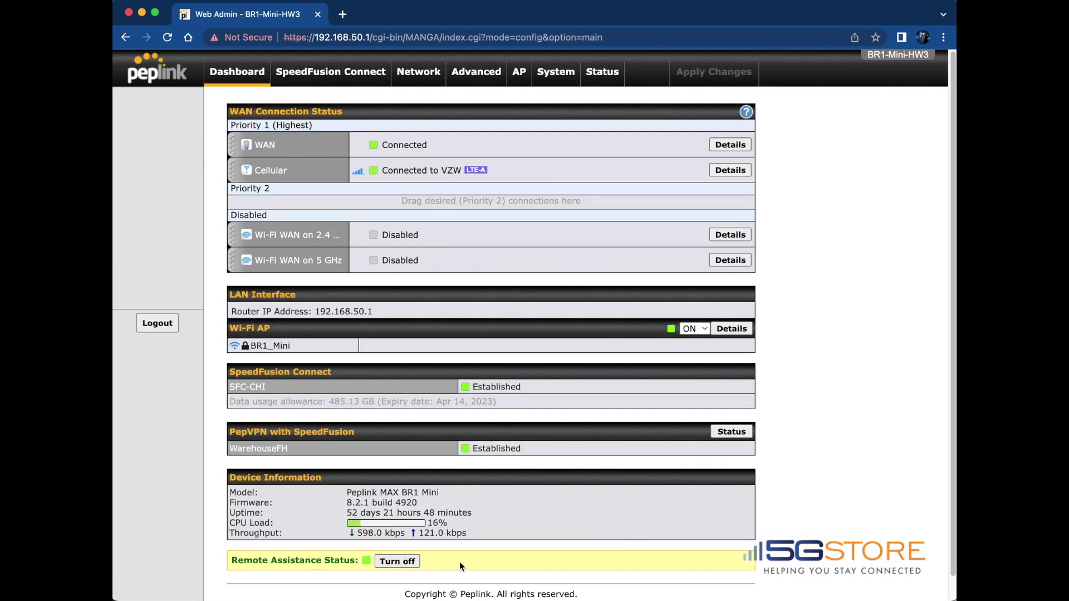
click(390, 562)
click(602, 72)
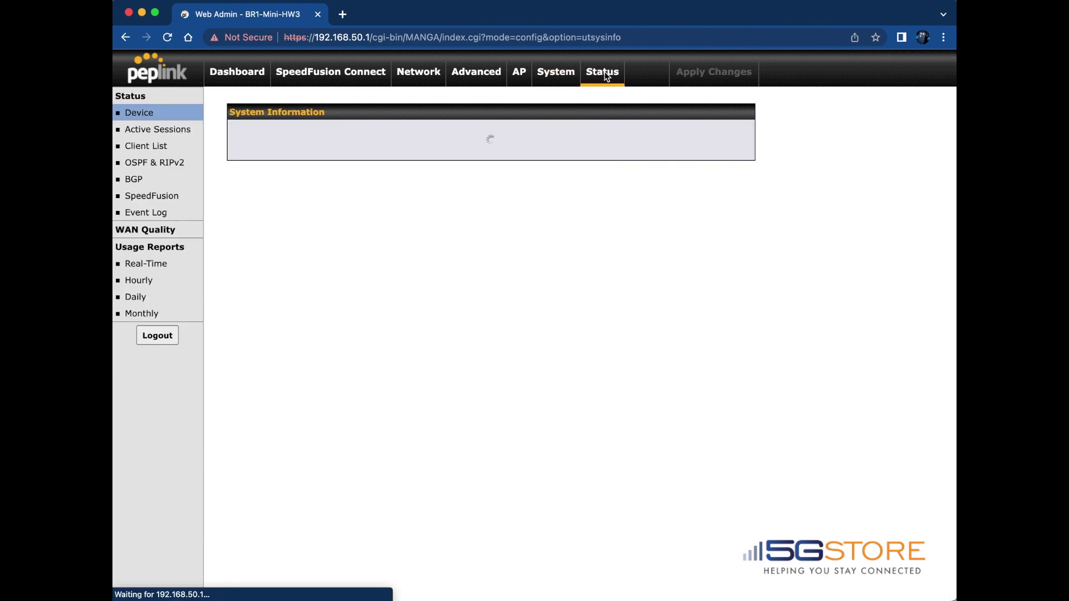